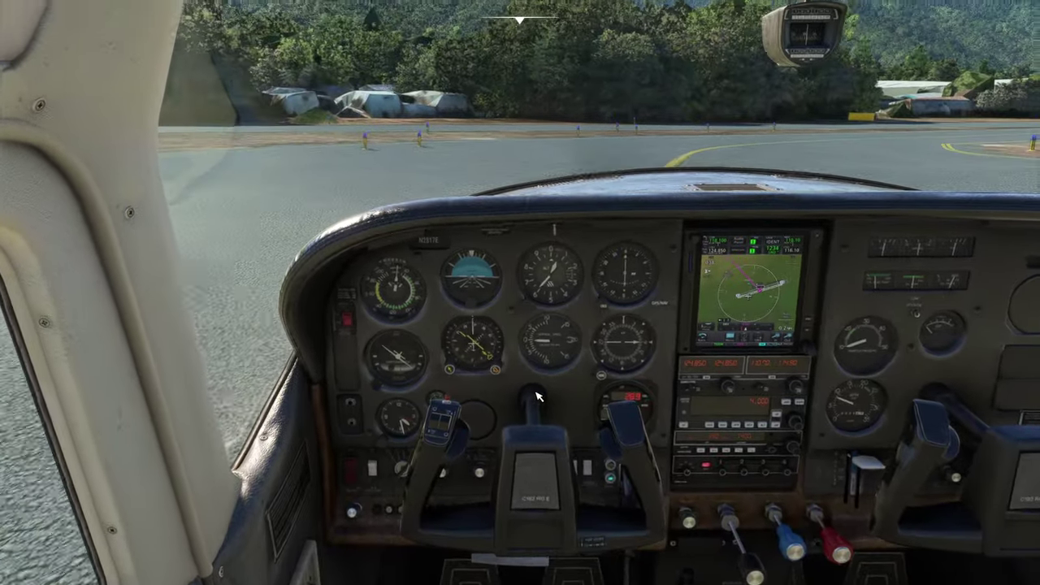
click(536, 395)
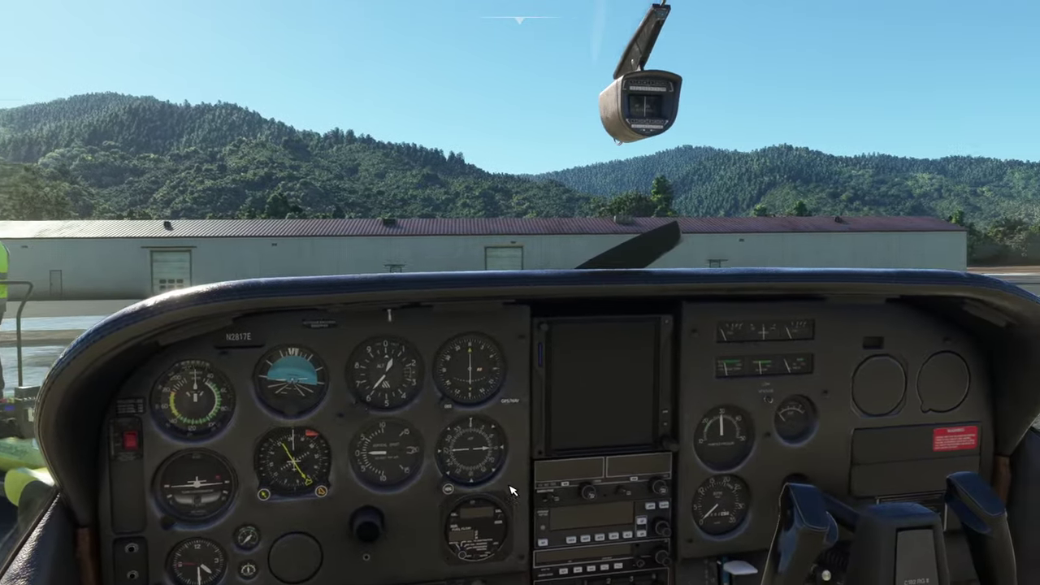
- Switch from the simulator to the ACARS flight-tracking client and end the D83 to KUKI flight
key(alt+Tab)
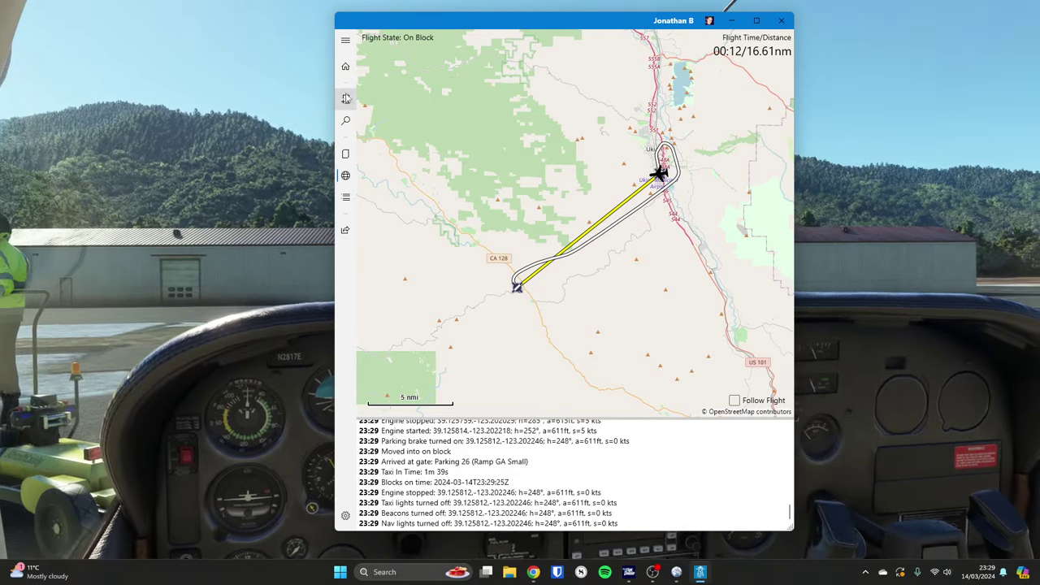
click(346, 98)
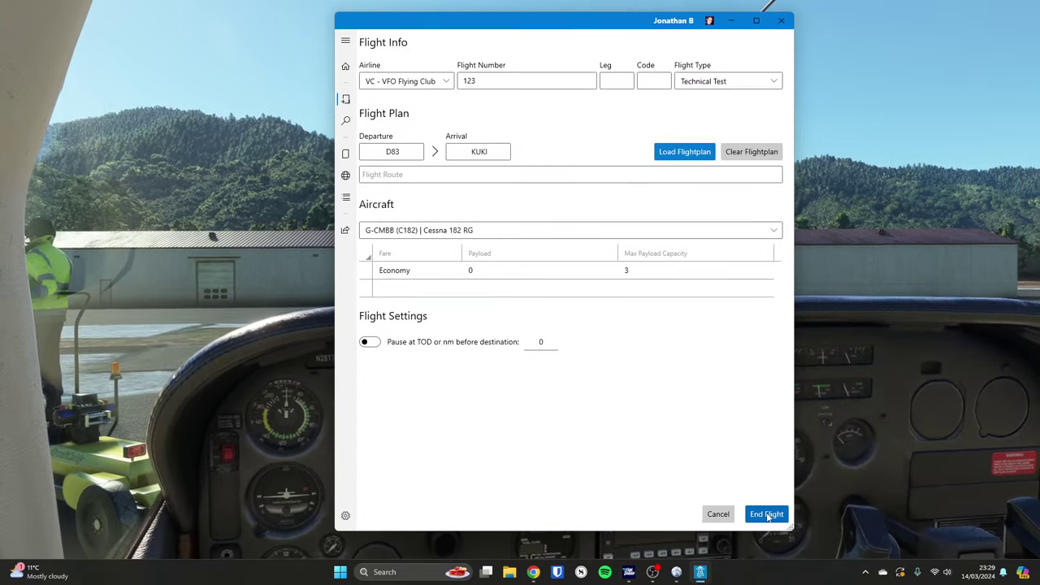
click(768, 514)
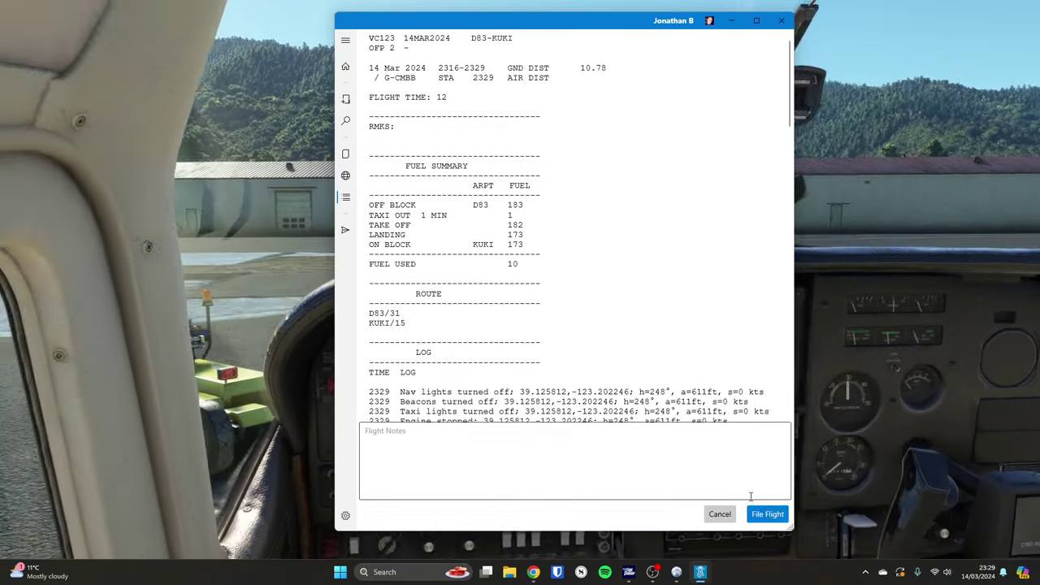
- Enter "Test flight" as the flight notes and file the flight report
click(552, 453)
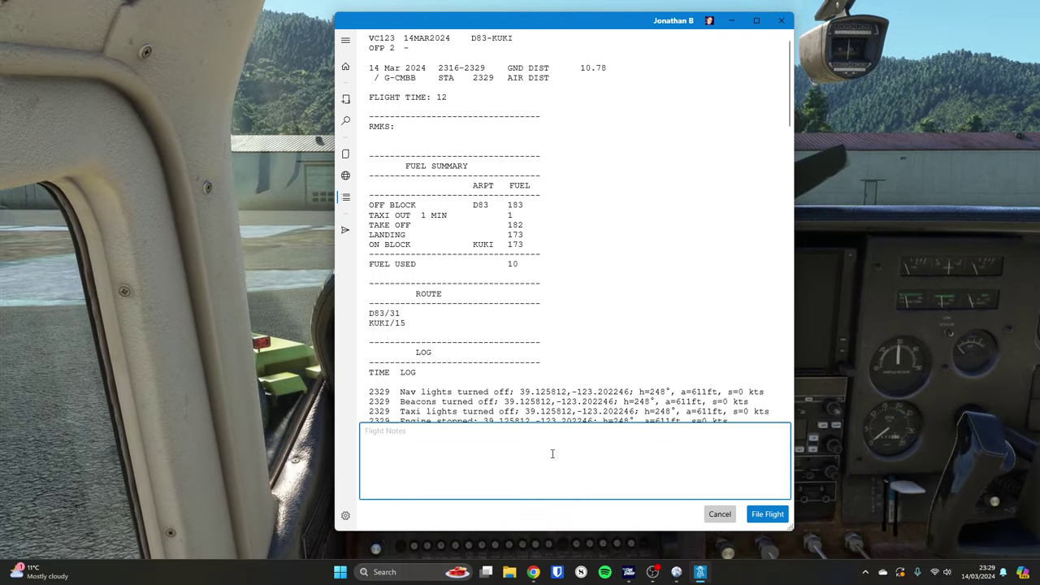
text(Not)
key(BackSpace)
key(BackSpace)
key(BackSpace)
text(T)
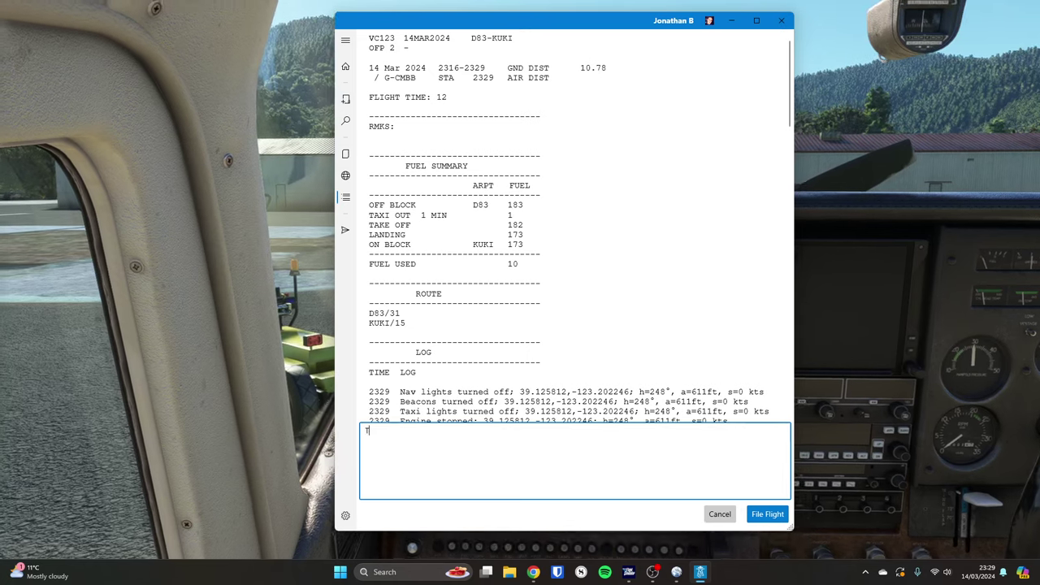
text(est fl)
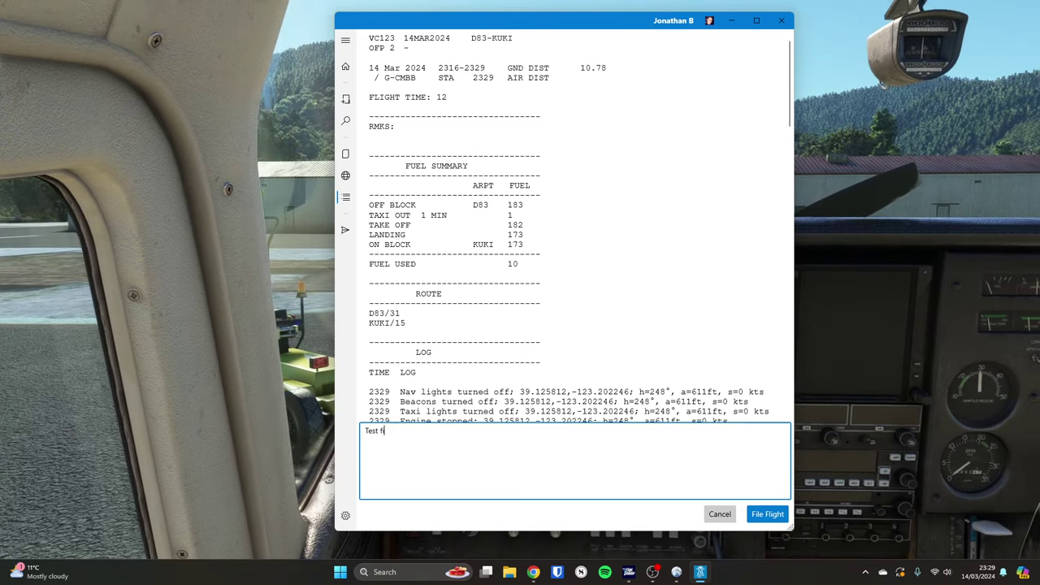
text(uig)
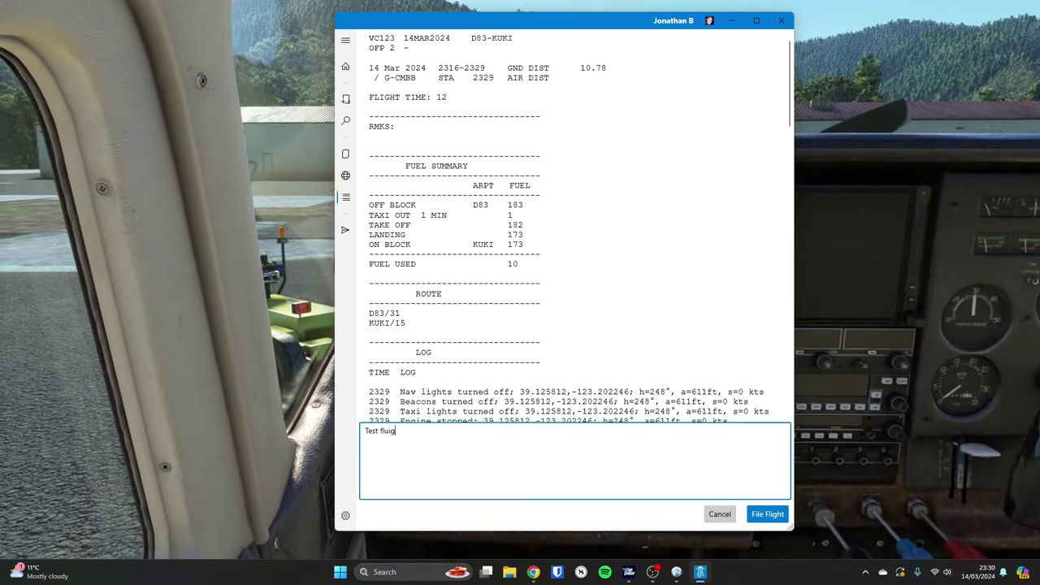
key(BackSpace)
key(BackSpace)
key(BackSpace)
text(ight)
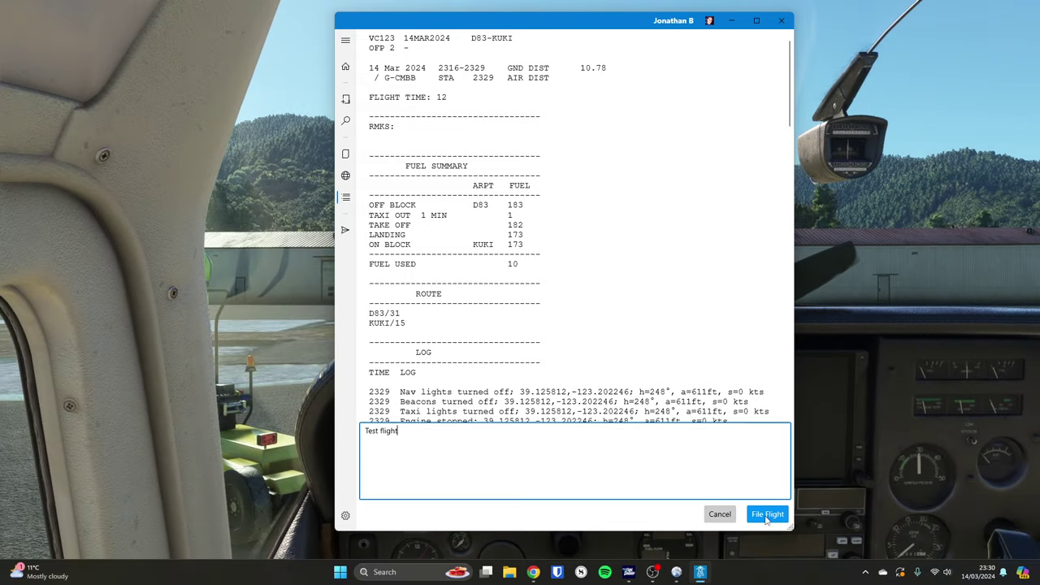
click(767, 514)
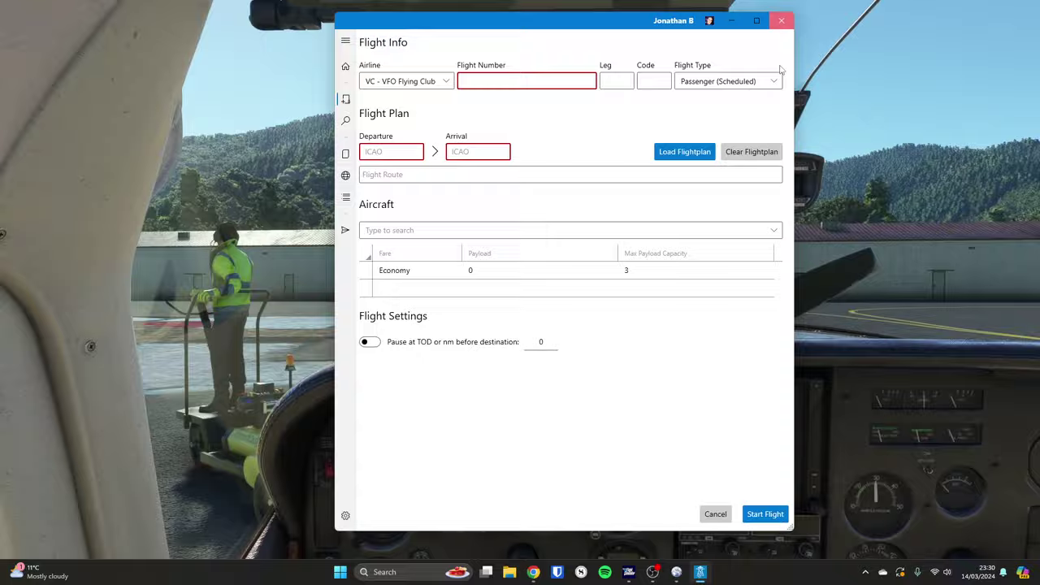
- Close the flight-tracking client and switch to the VirtualFlight.Online airline site in Chrome
click(780, 21)
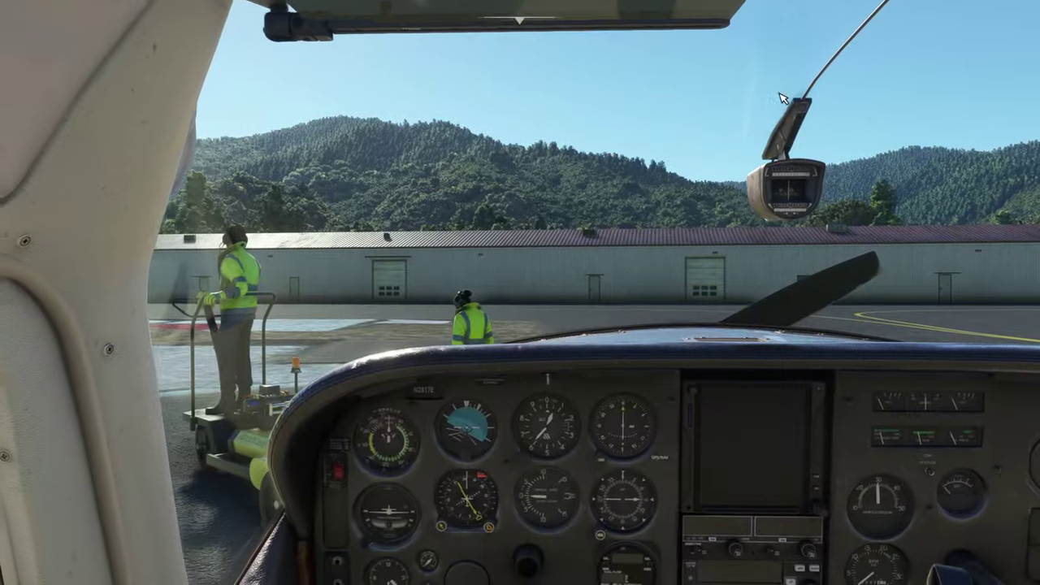
key(alt+Tab)
key(alt+Tab)
click(775, 222)
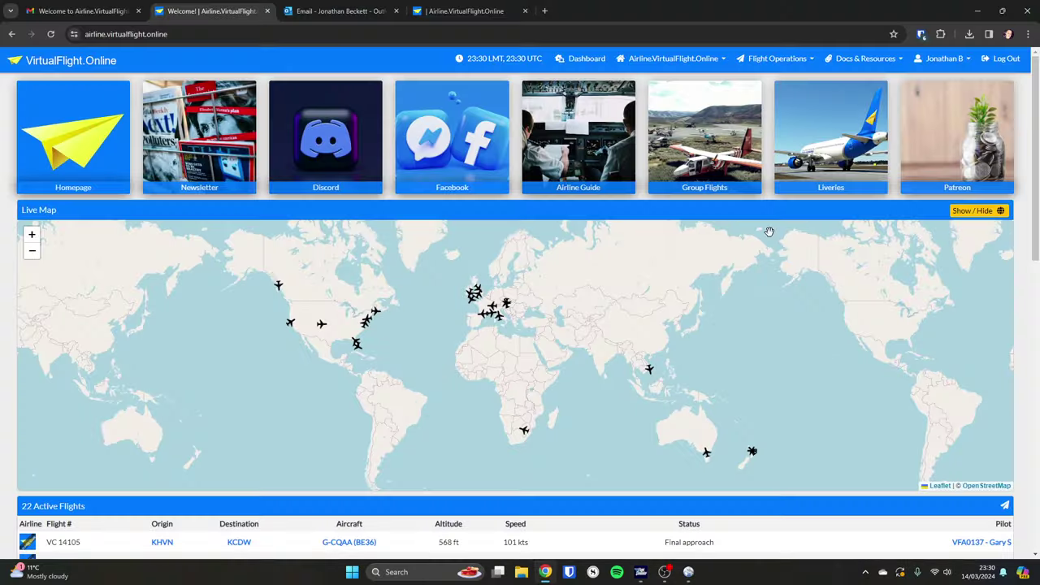
- Reload the airline home page and close all the other browser tabs
click(91, 62)
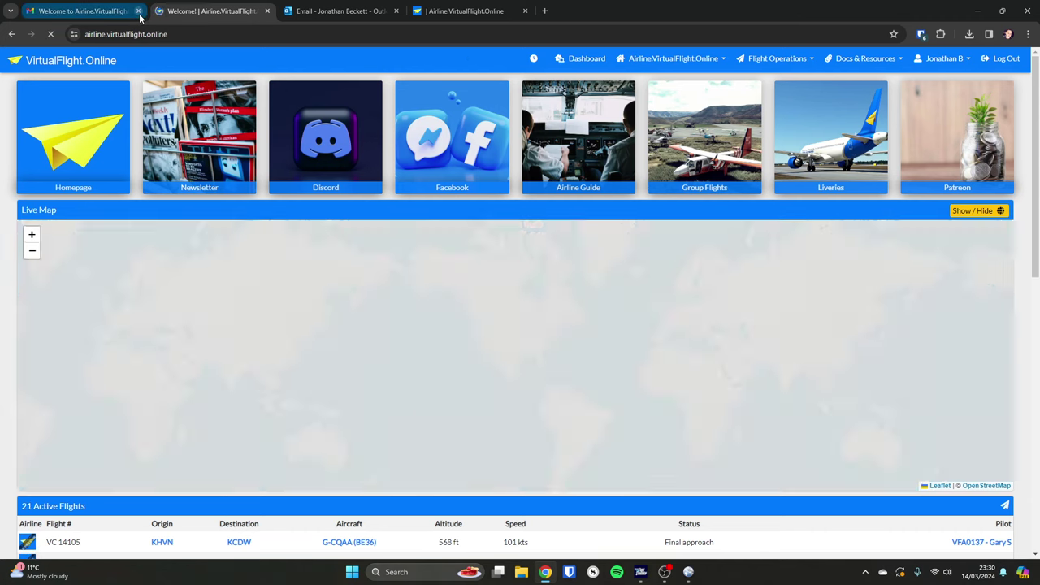
click(138, 10)
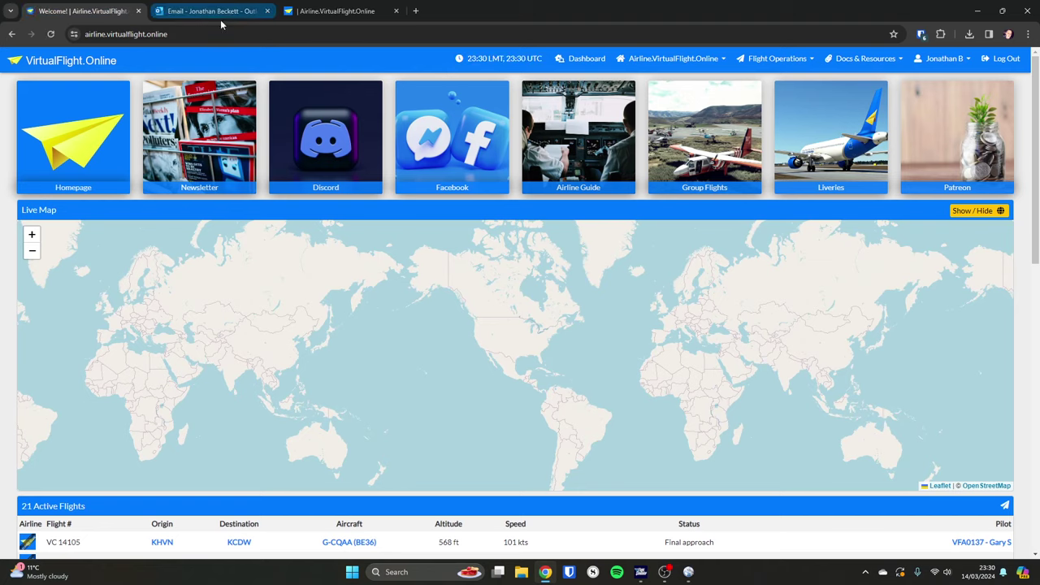
click(265, 12)
click(266, 11)
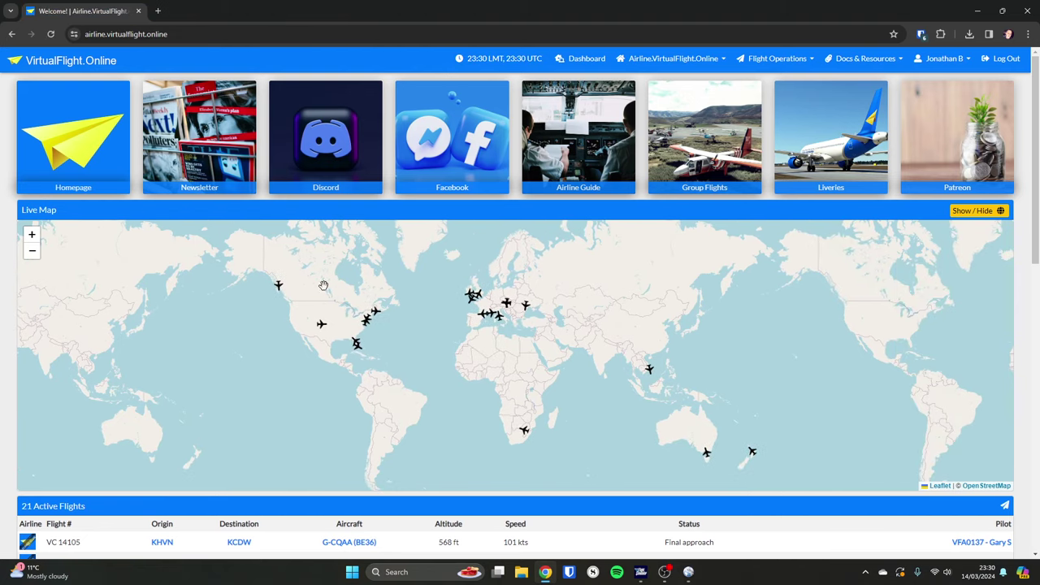
- Look over the live map and active flights, and open the pilot report for flight VC123
scroll(6, 288, down, 2)
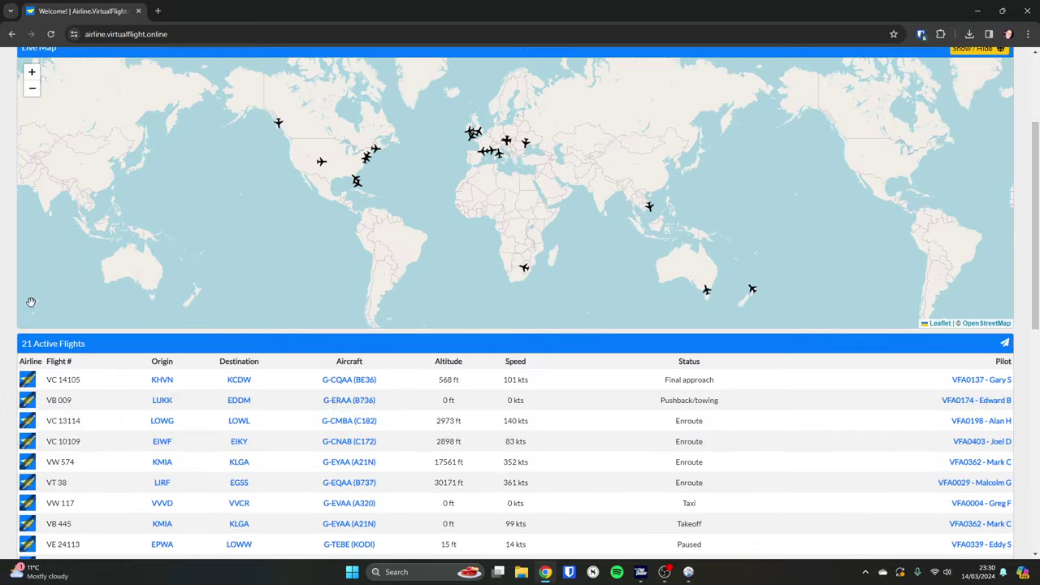
scroll(3, 364, up, 2)
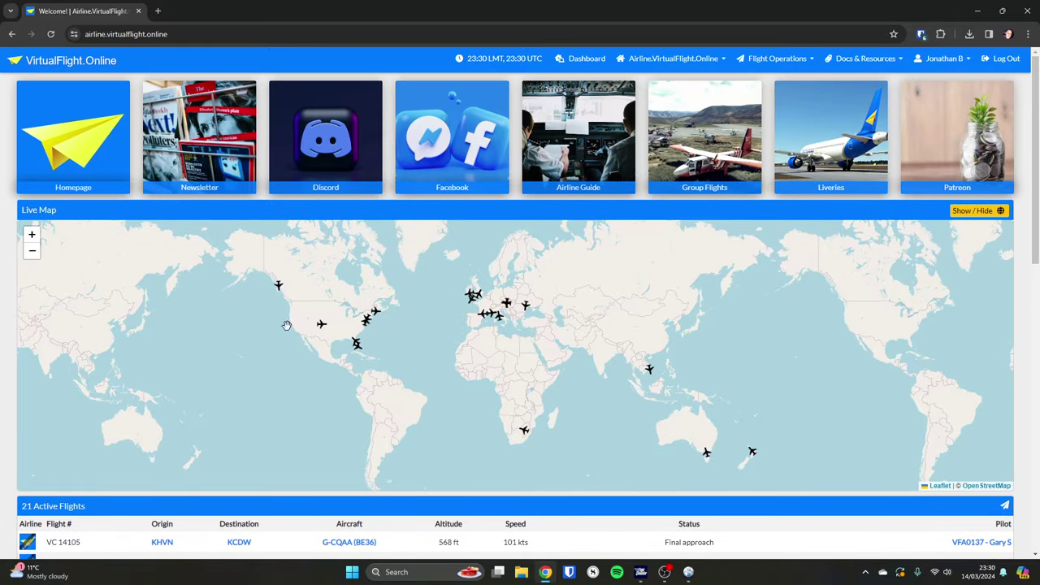
click(956, 61)
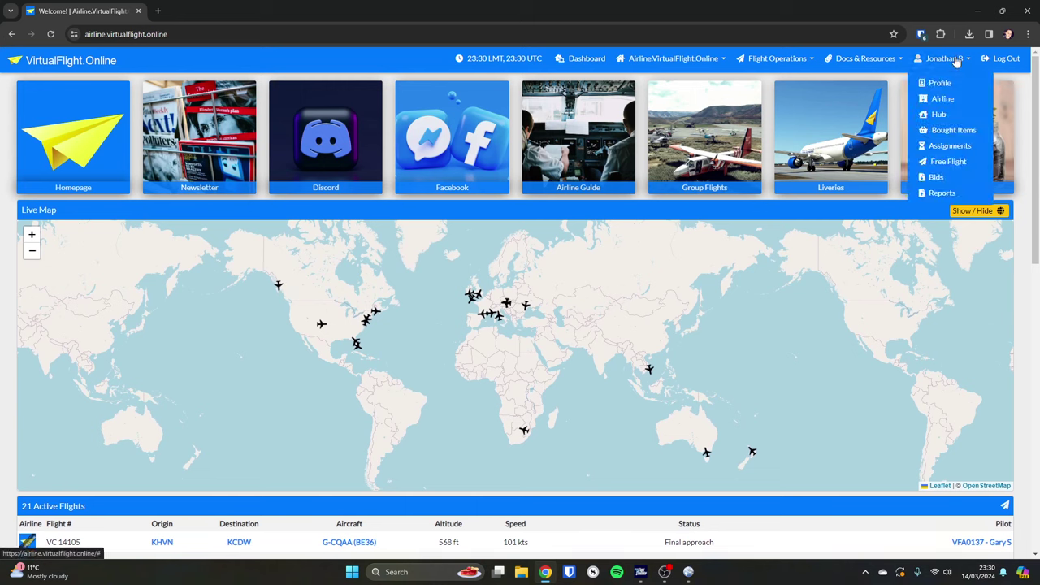
click(940, 193)
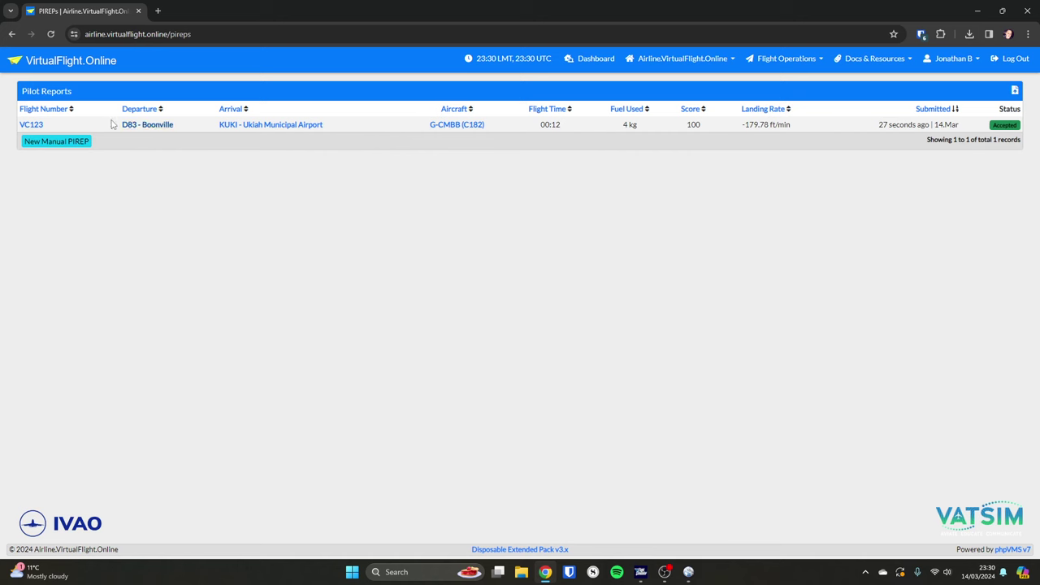
click(33, 126)
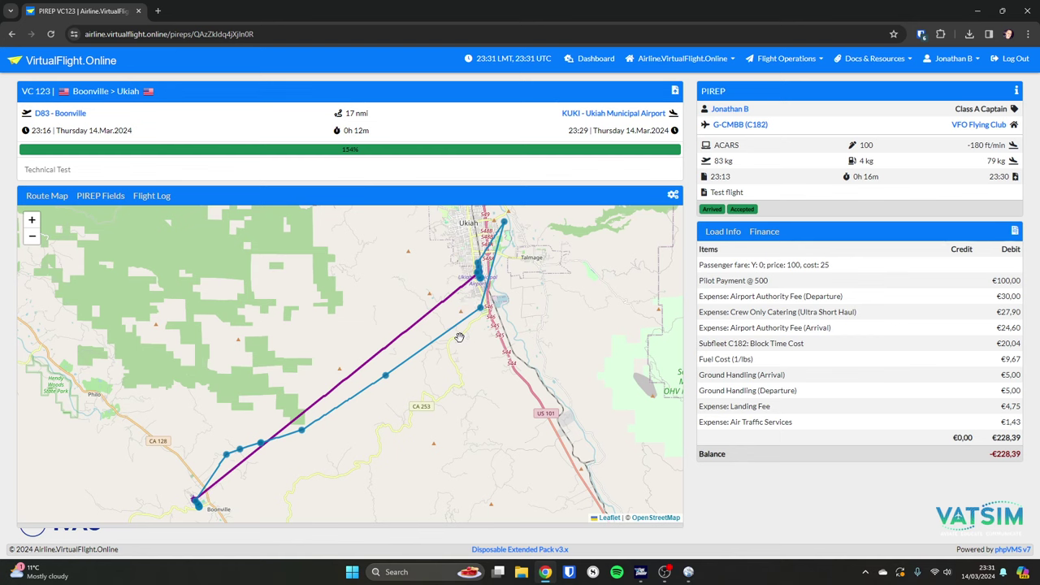
- Read through the PIREP fields of flight VC123, from simulator details to total flight time
click(91, 197)
scroll(192, 322, down, 1)
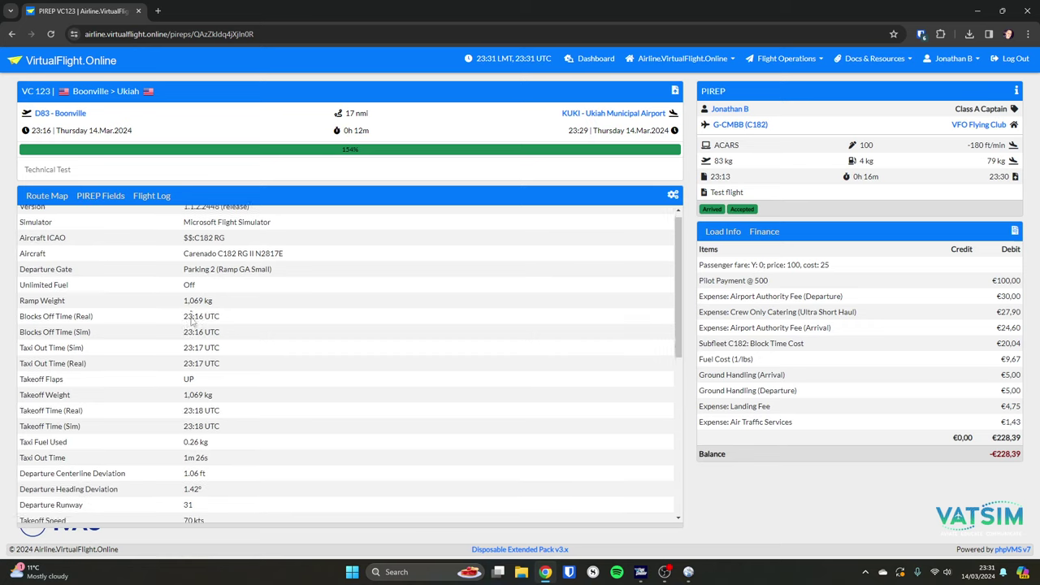
scroll(192, 321, down, 6)
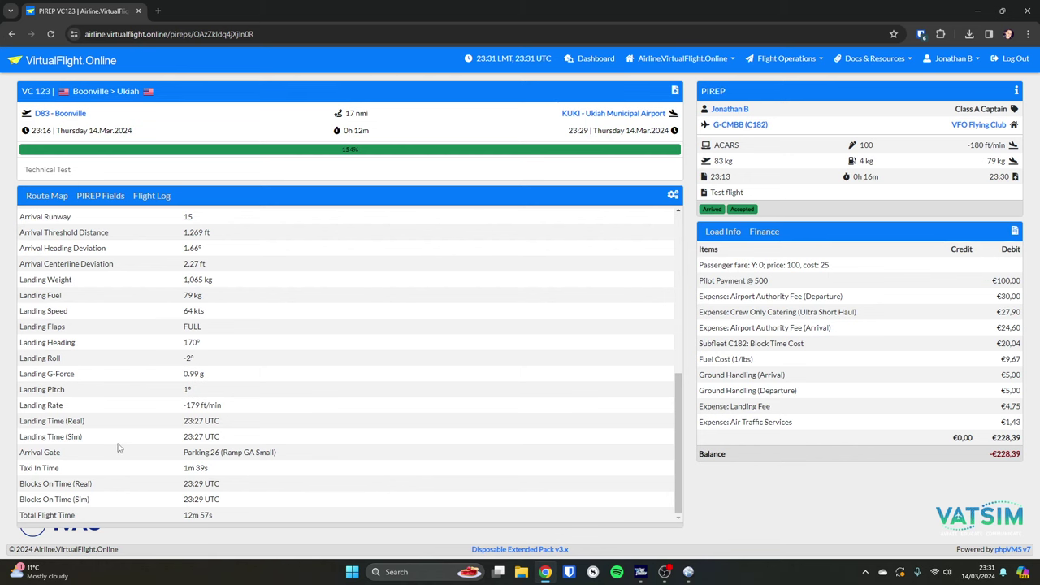
- Examine the report's flight log, highlighting the engine started and engine stopped entries after landing
click(151, 196)
scroll(227, 316, down, 3)
scroll(232, 303, down, 3)
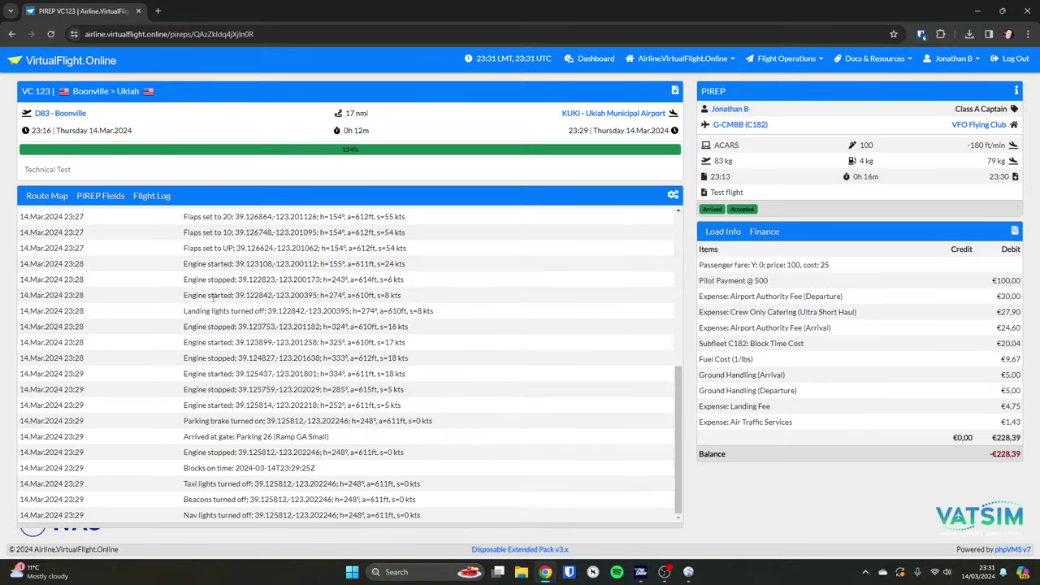
scroll(213, 296, up, 1)
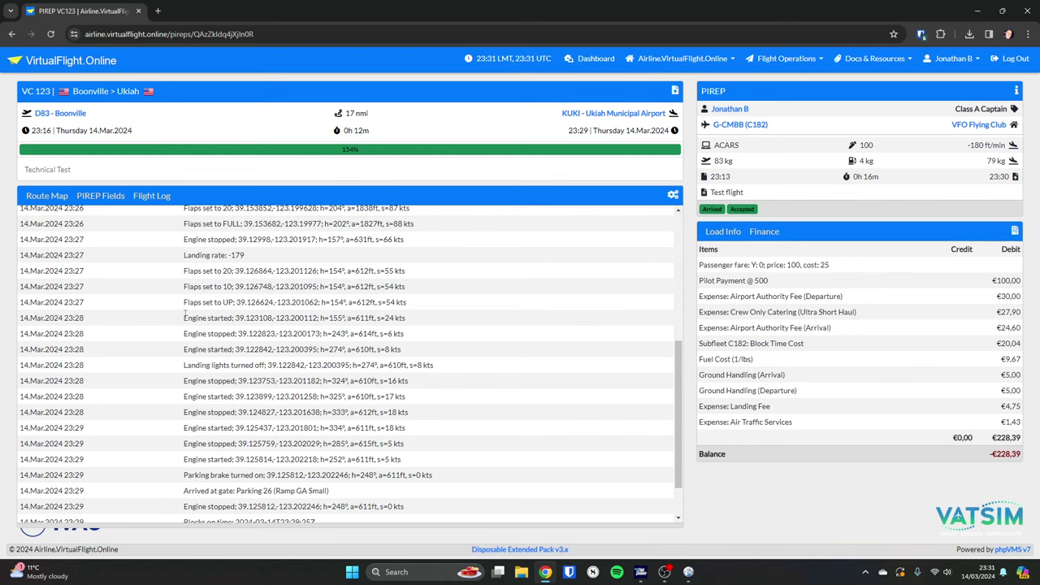
drag(186, 316, 241, 466)
click(240, 428)
double_click(220, 413)
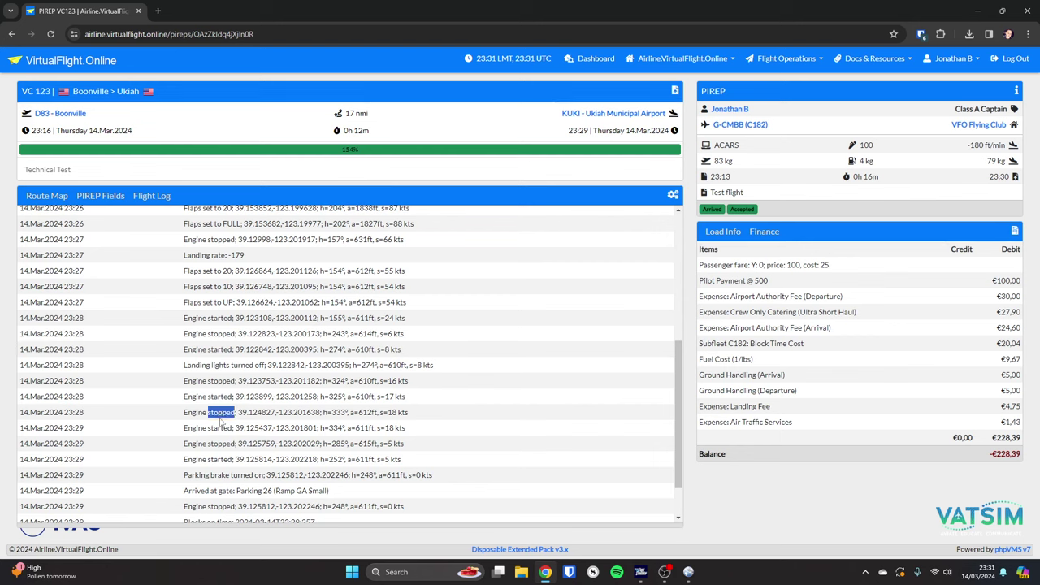
click(217, 427)
double_click(220, 444)
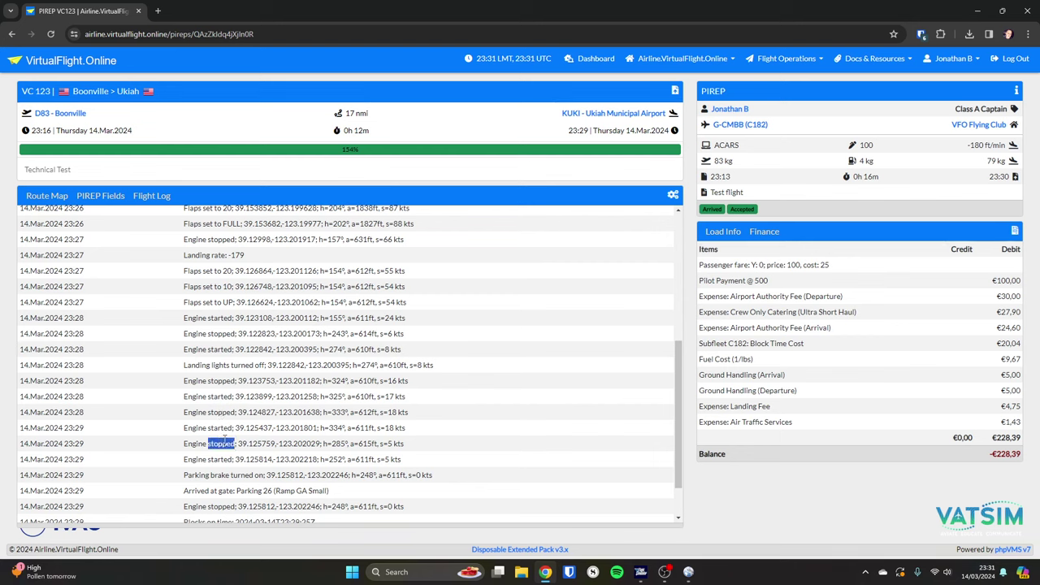
scroll(204, 446, up, 5)
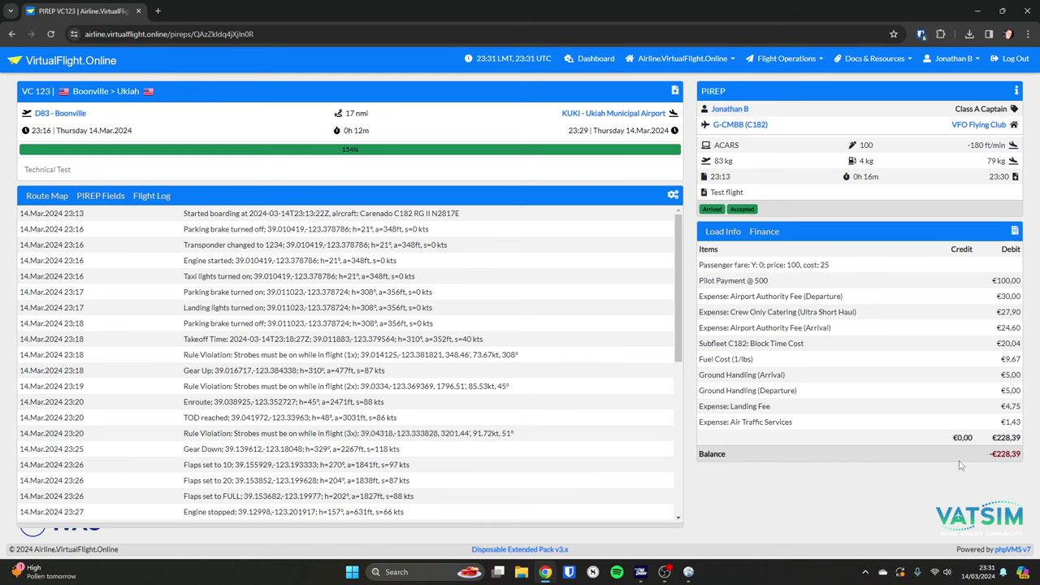
- Examine the pilot payment, airport, block time and handling costs in the flight's finance breakdown, and return to the home page
double_click(1006, 280)
double_click(1001, 298)
double_click(1008, 329)
double_click(736, 344)
double_click(1008, 343)
mouse_move(999, 360)
mouse_down()
mouse_move(1020, 360)
mouse_move(995, 377)
mouse_up()
click(893, 380)
drag(340, 154, 363, 152)
click(41, 64)
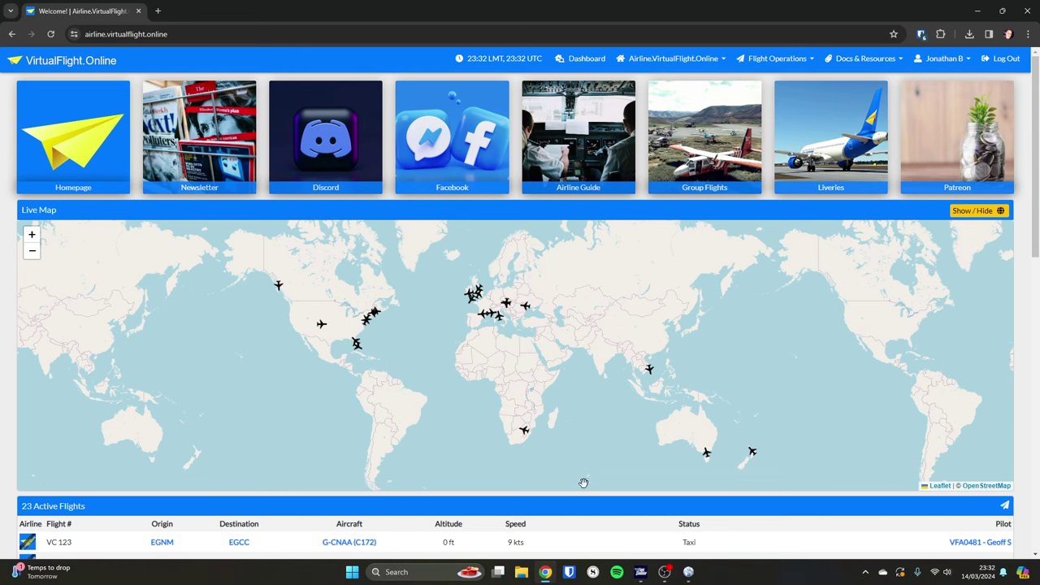
- Switch to Little Navmap and view the coastal region and airports north of Ukiah
key(alt+Tab)
key(alt+Tab)
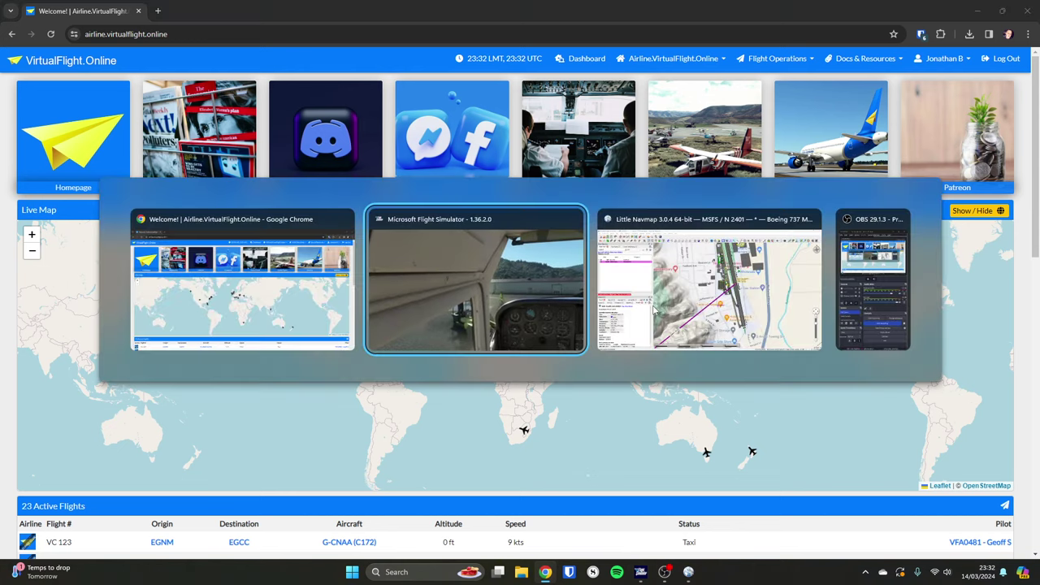
scroll(641, 252, down, 10)
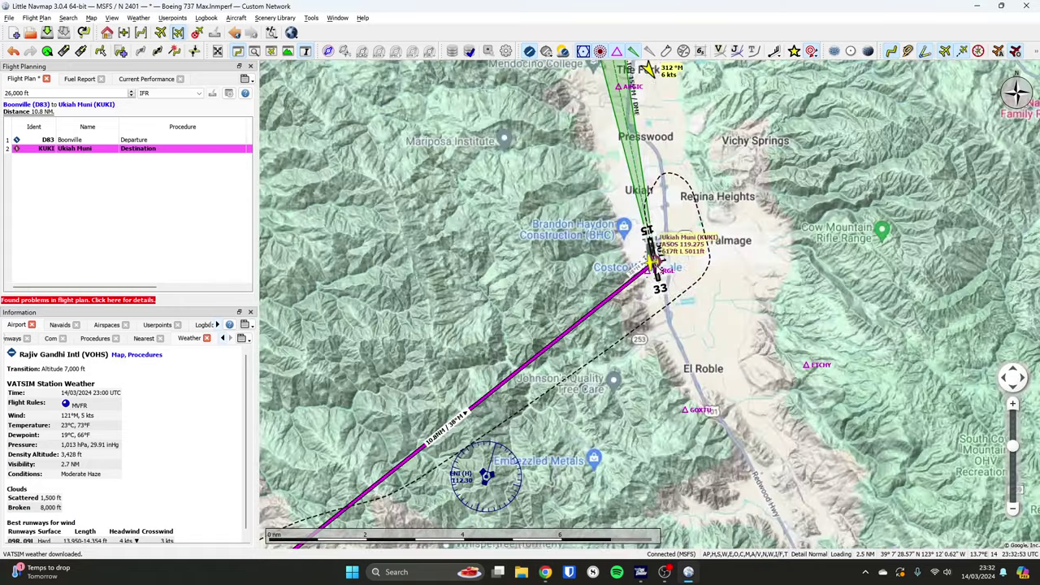
scroll(707, 427, down, 6)
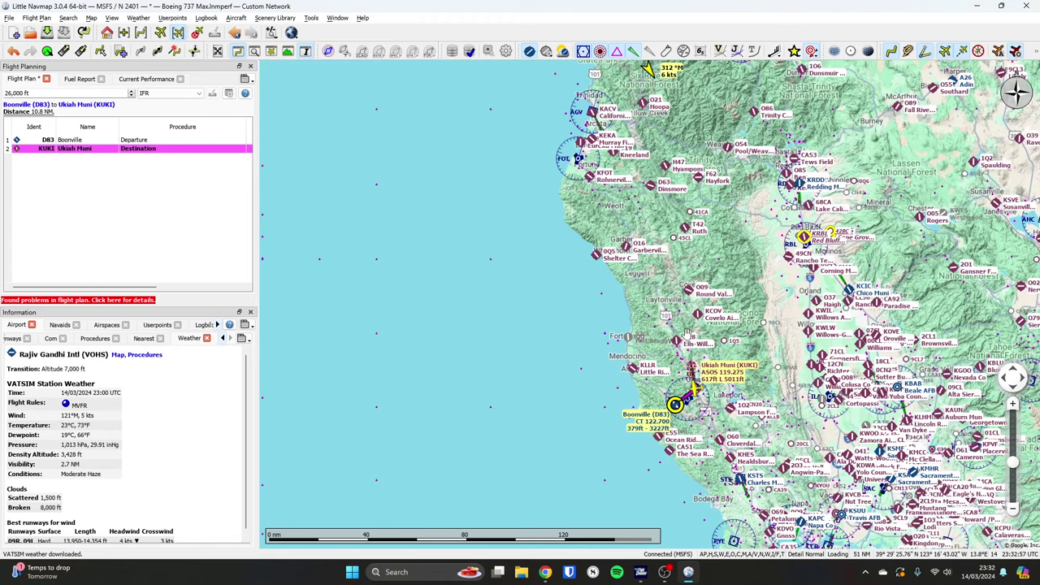
drag(687, 335, 714, 415)
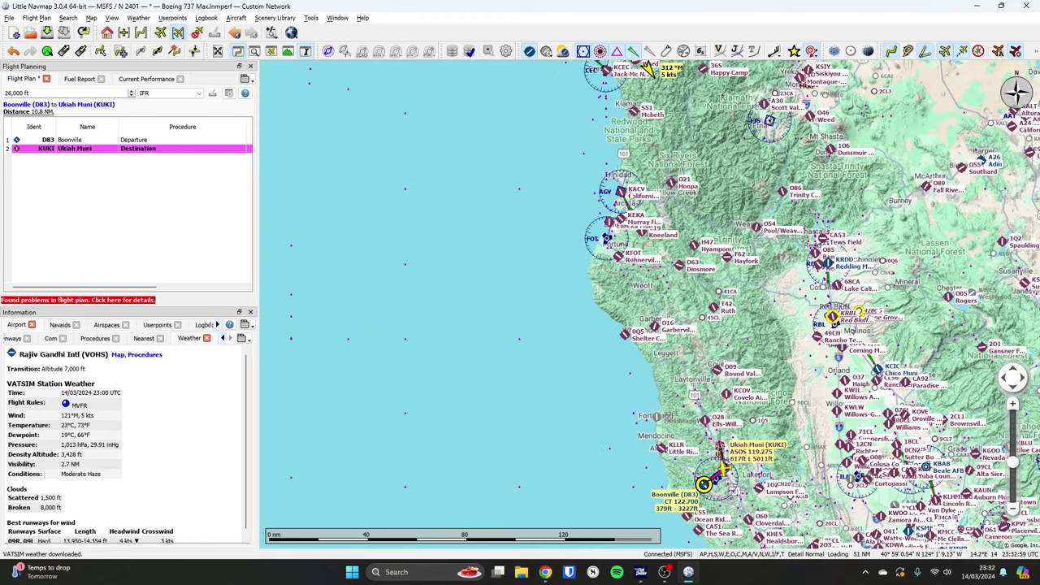
- Switch back to the airline site in Chrome and open the Free Flight planning form
key(alt+Tab)
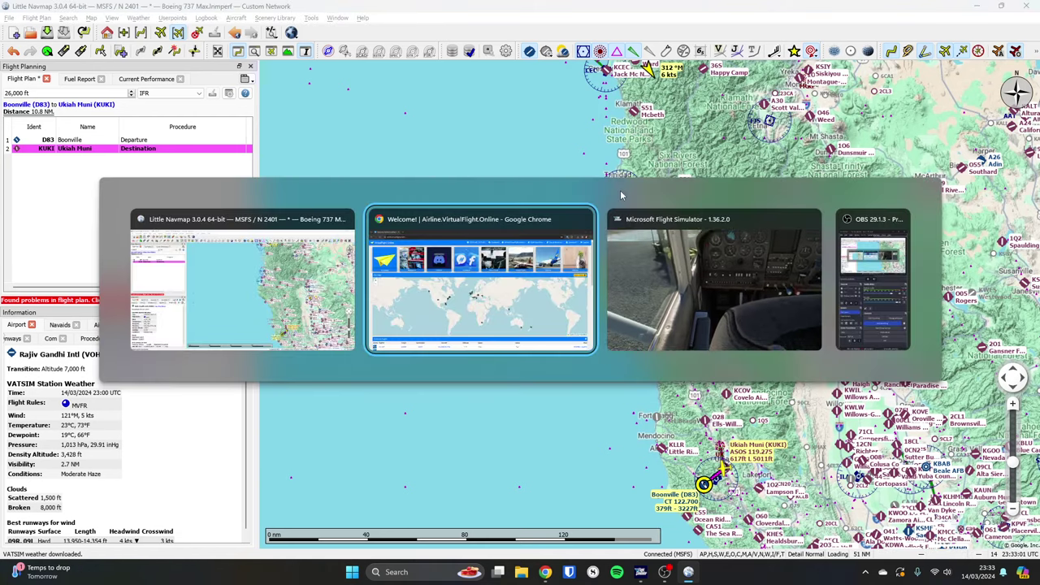
click(939, 65)
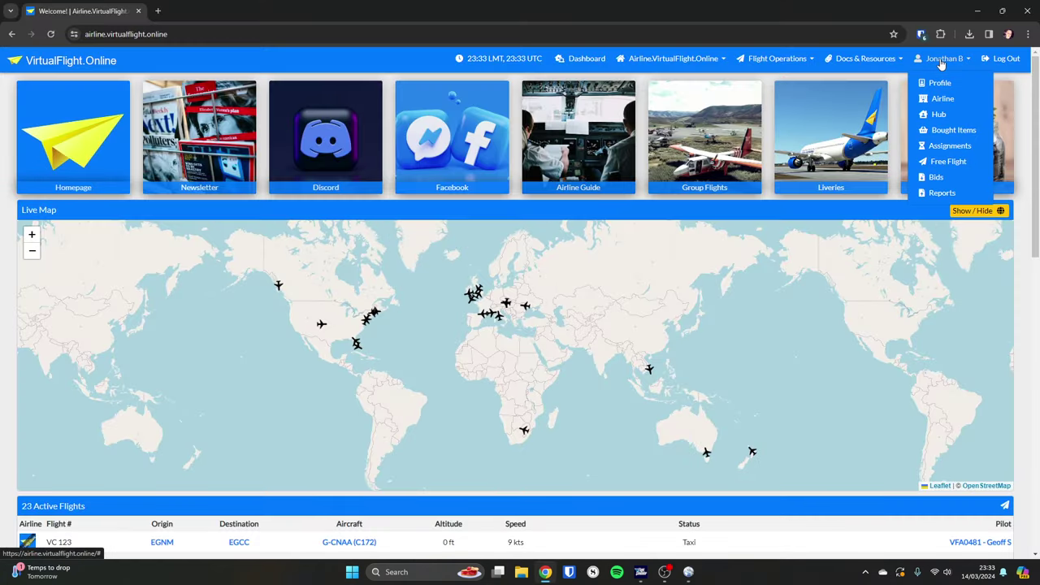
click(945, 162)
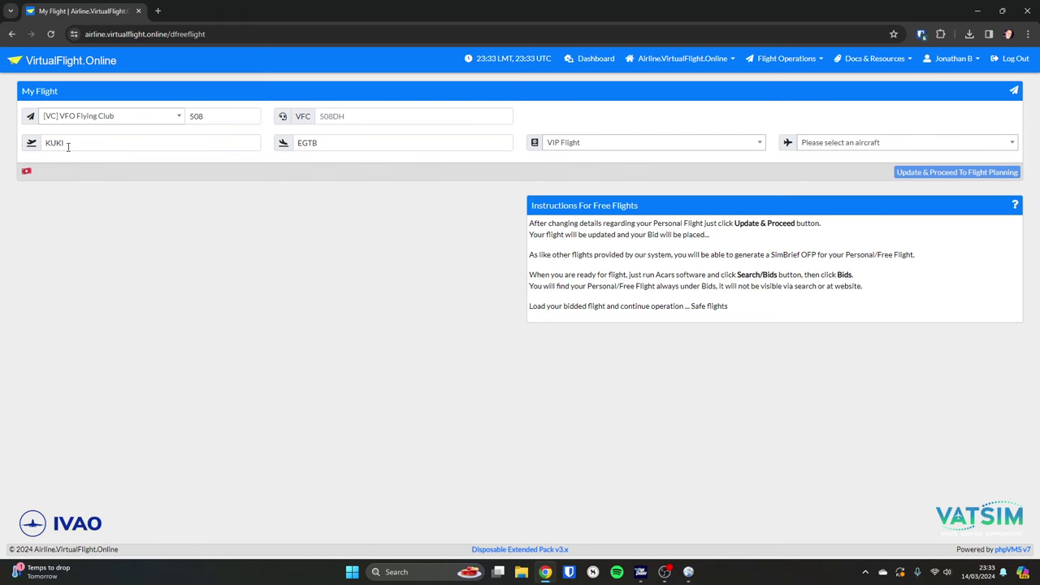
- Set the free flight's arrival airport to KACV and its flight type to Passenger (Charter)
click(68, 144)
click(318, 143)
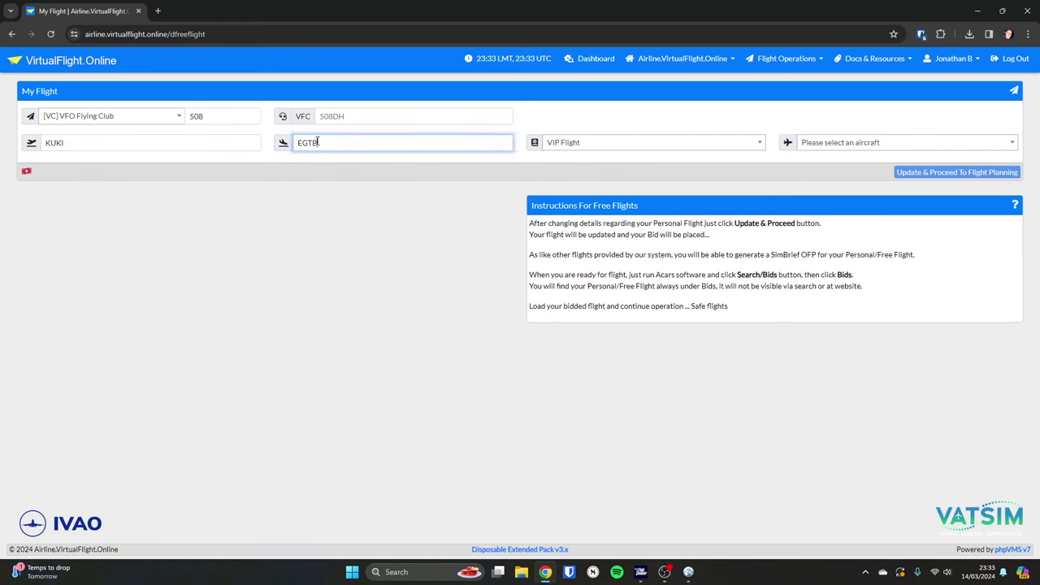
double_click(313, 143)
text(kacv)
key(ctrl+a)
text(KA)
click(580, 145)
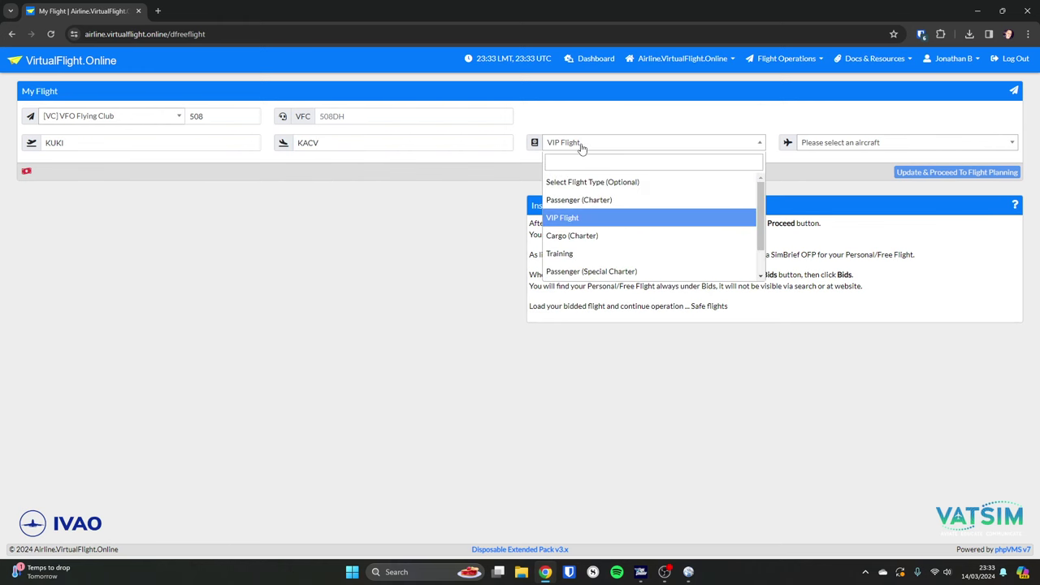
click(594, 203)
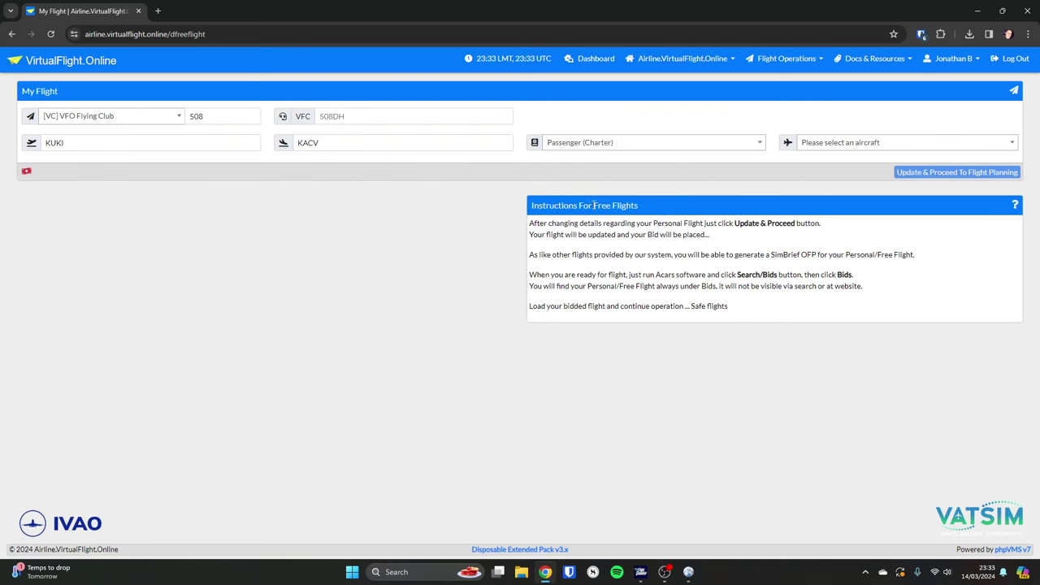
- Find the 182 aircraft, assign G-CMAB (C182) to the flight, and update it to proceed to flight planning
click(805, 144)
text(1)
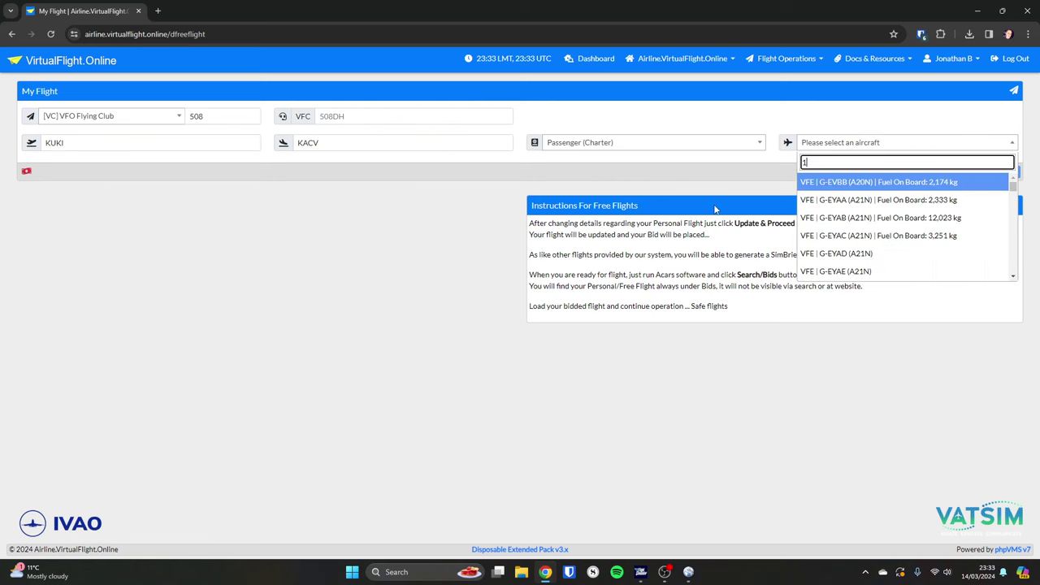
text(82)
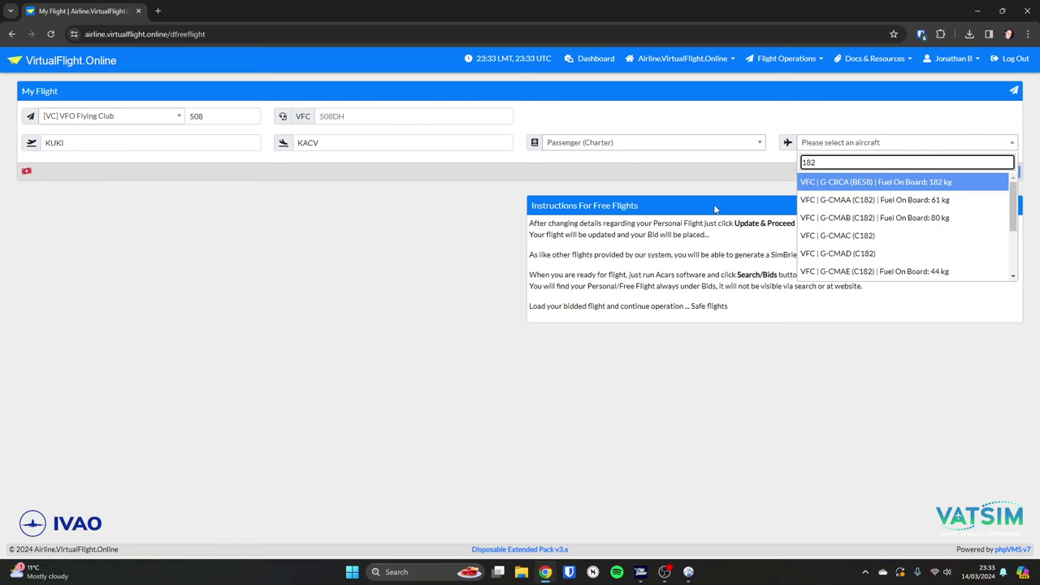
click(850, 218)
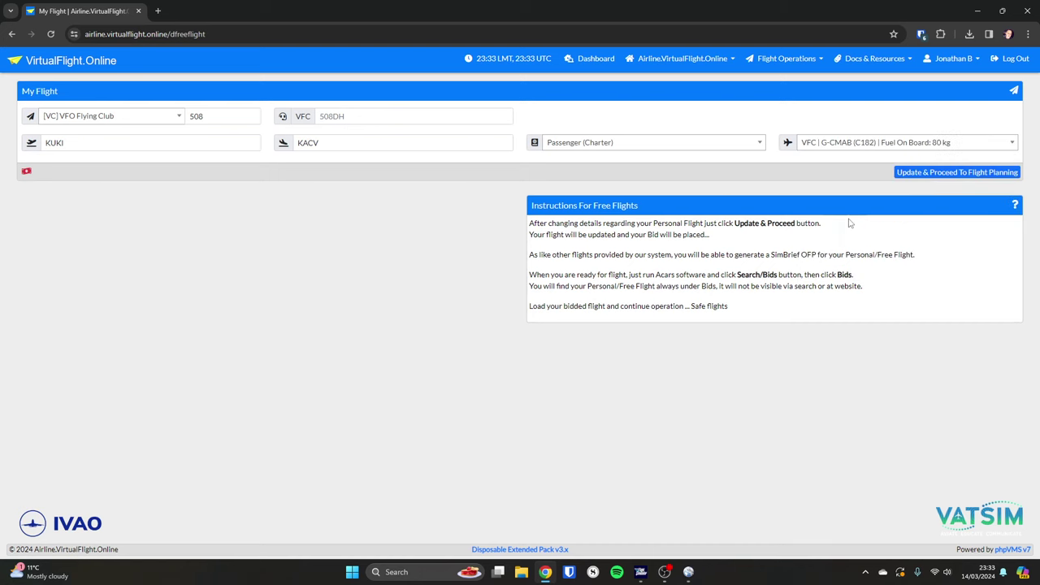
click(918, 176)
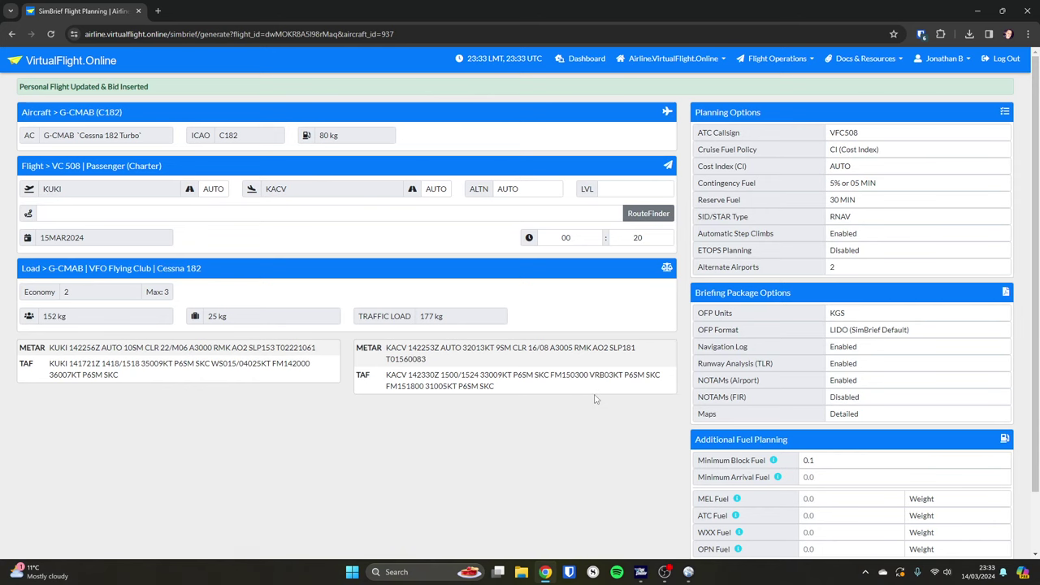
scroll(594, 398, down, 1)
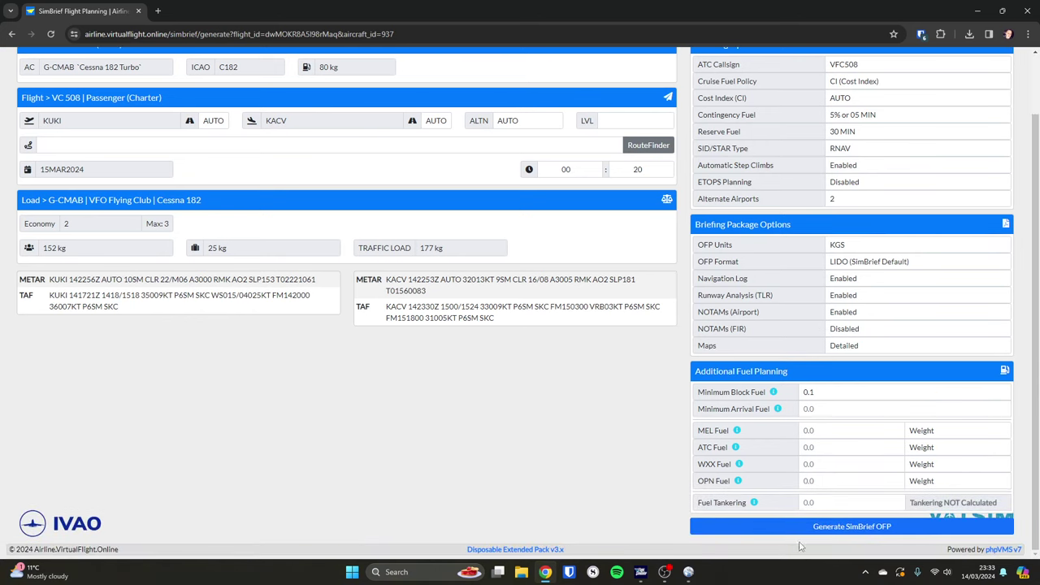